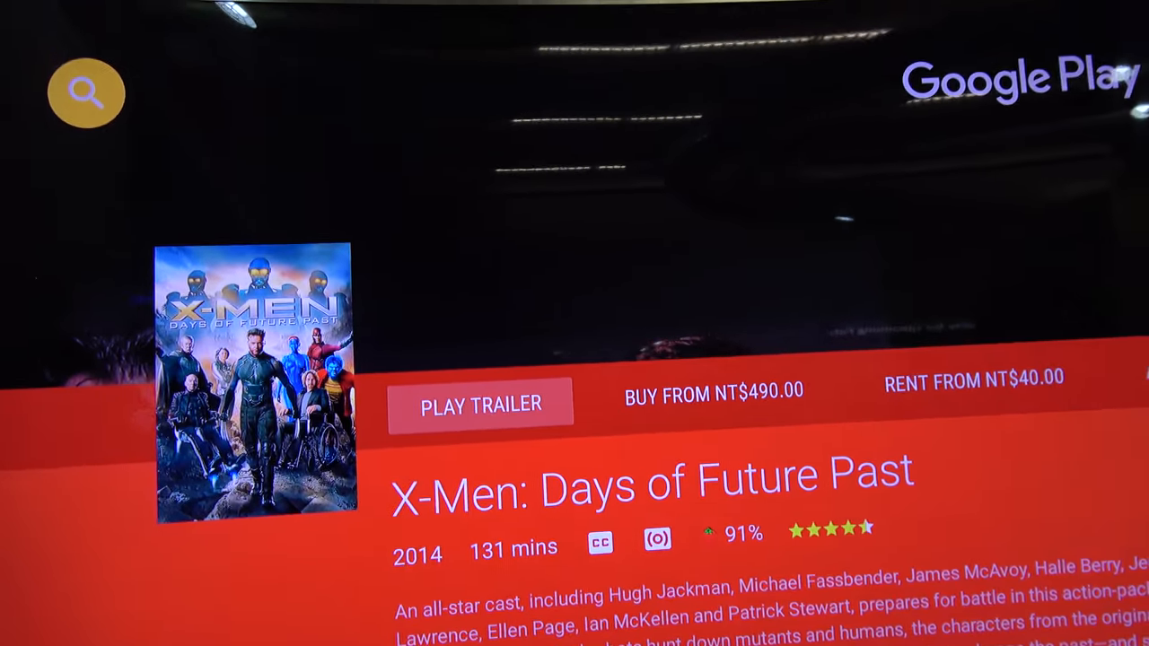
pyautogui.press('Return')
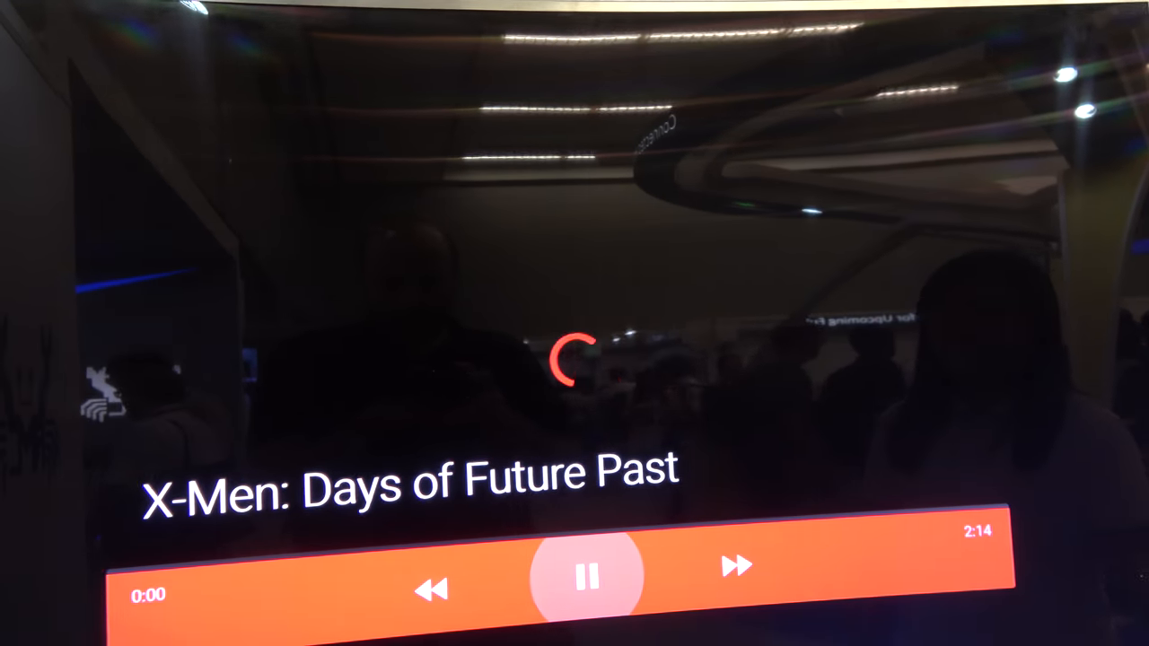